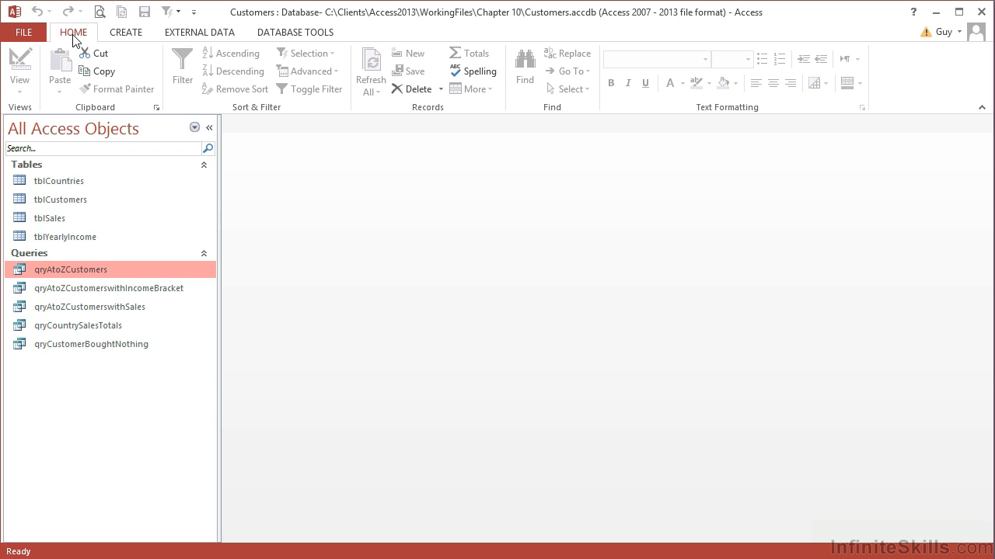
Step: In the design of the qryAtoZCustomers query, set the CountryName criterion to France and view the matching records
double_click(102, 271)
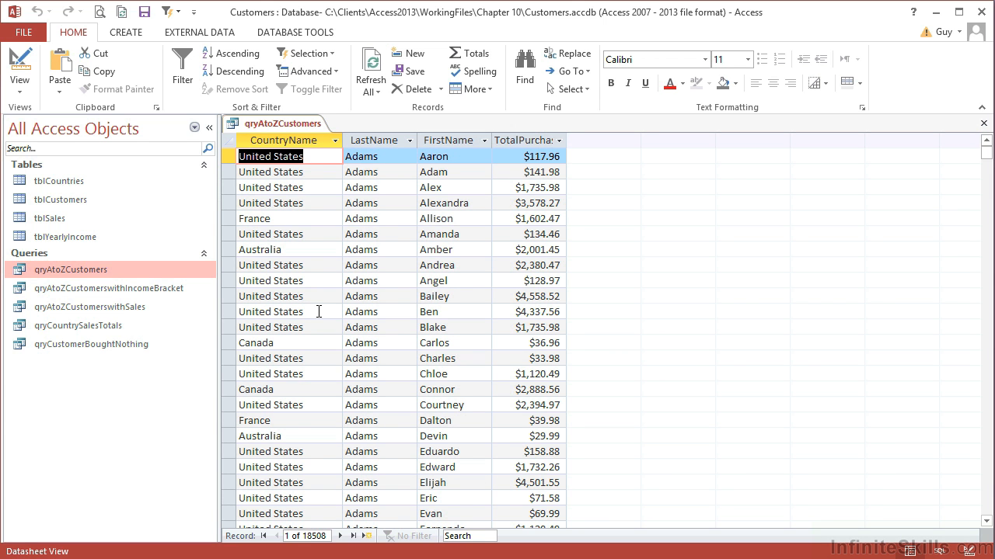
left_click(21, 66)
left_click(319, 483)
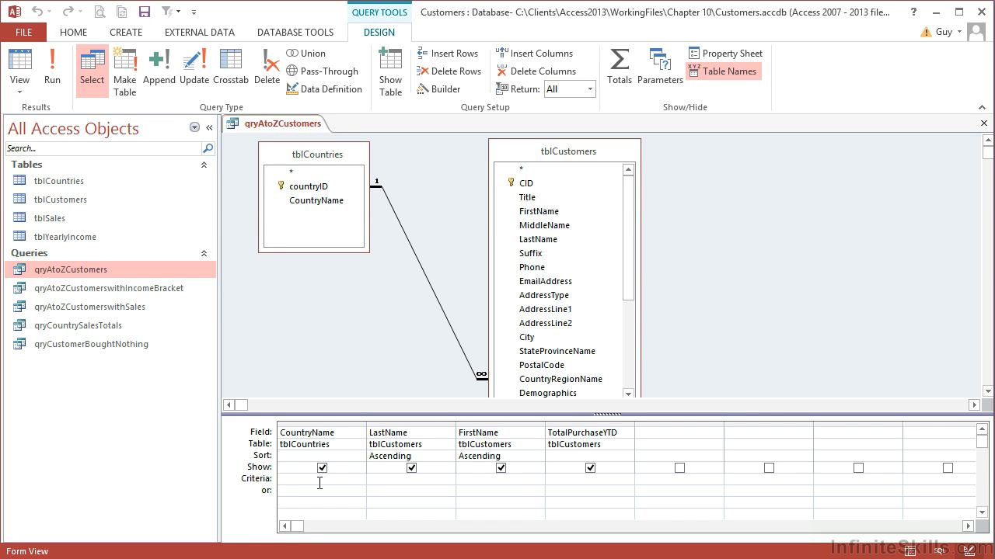
type("FRance")
key("Down")
left_click(28, 70)
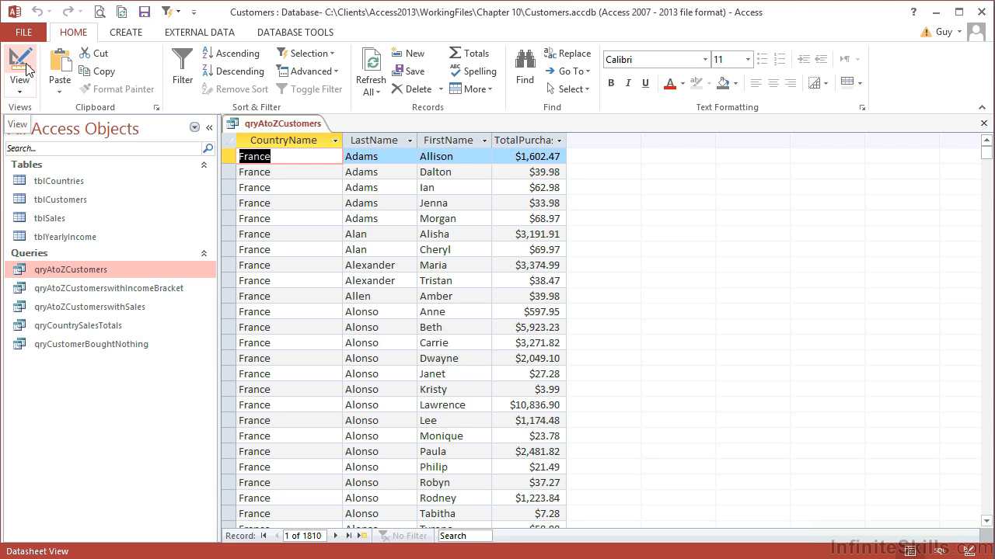
Step: Set the CountryName criterion to canada in the query design and view the matching records
left_click(29, 70)
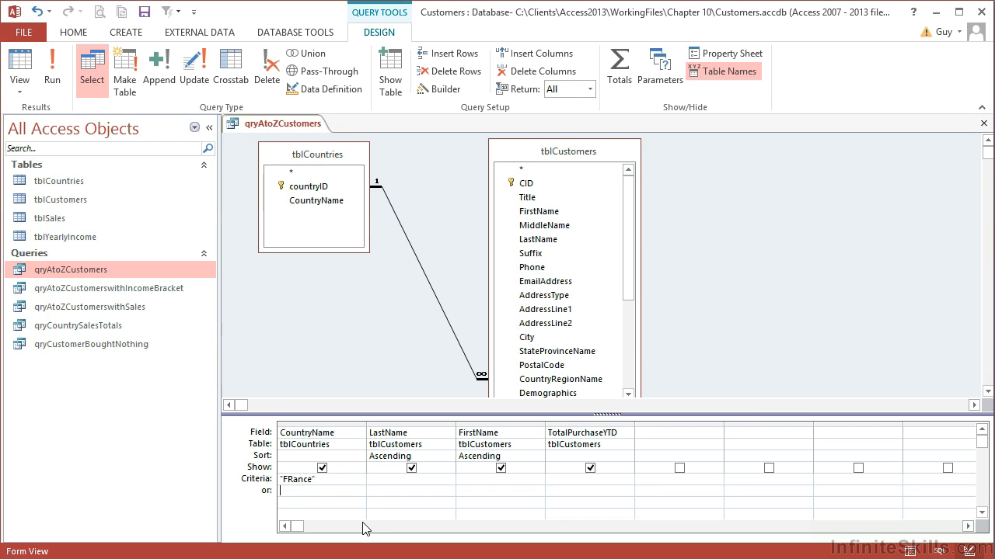
key("Up")
type("canada")
key("Down")
left_click(18, 63)
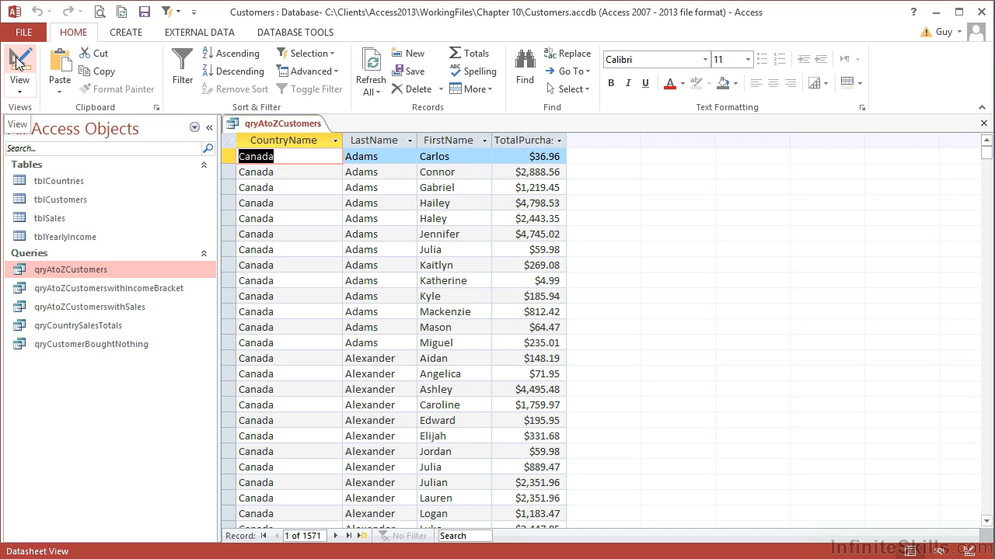
Step: Replace the CountryName criterion in the query design with the parameter prompt [ Which country?]
left_click(17, 62)
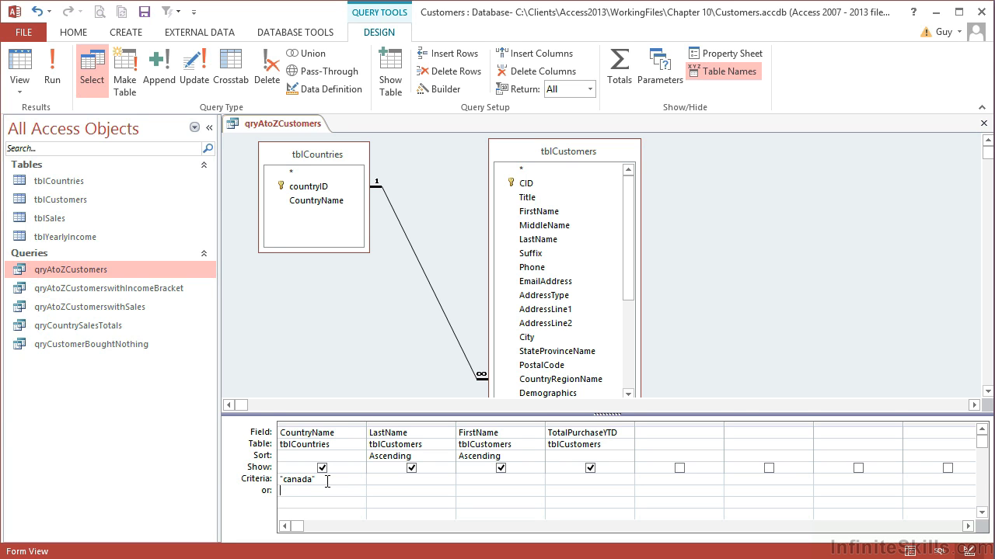
key("Up")
key("Delete")
type("[ Which country?]")
Step: Save the query under the new name qryAtoZCustomersParam
key("F12")
left_click_drag(409, 194, 342, 190)
key("Delete")
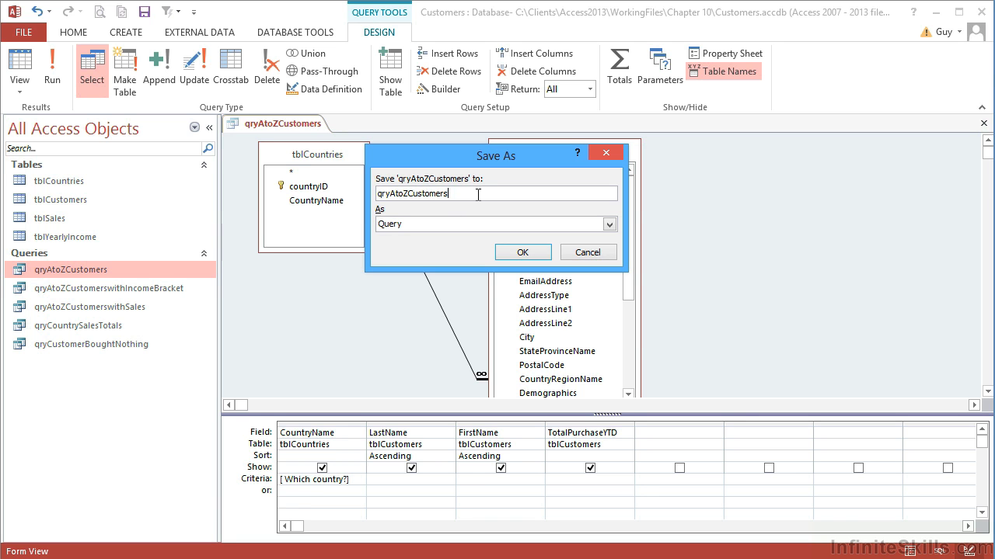
type("Param")
left_click(522, 252)
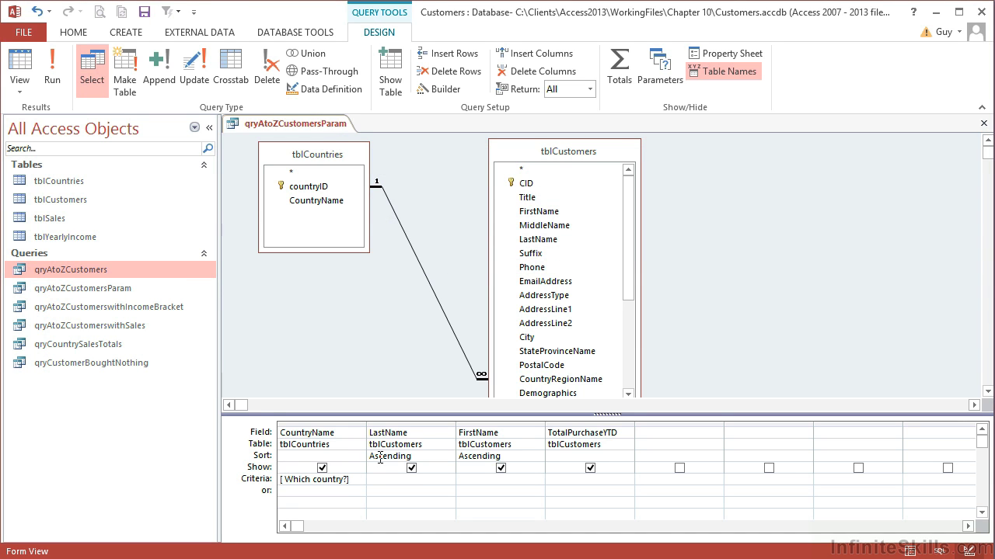
Step: Run the parameter query and supply france as the country
left_click(322, 491)
left_click(21, 68)
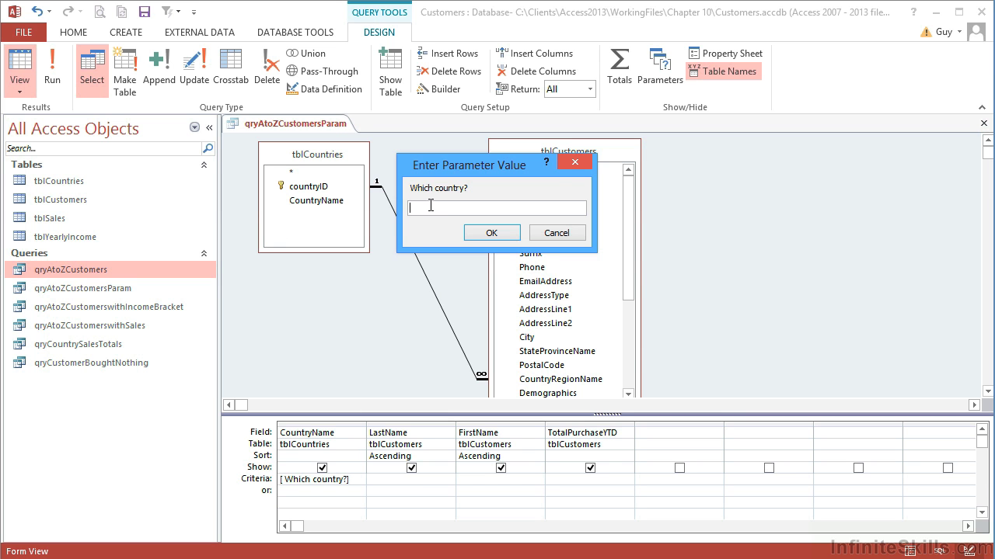
type("france")
left_click(492, 233)
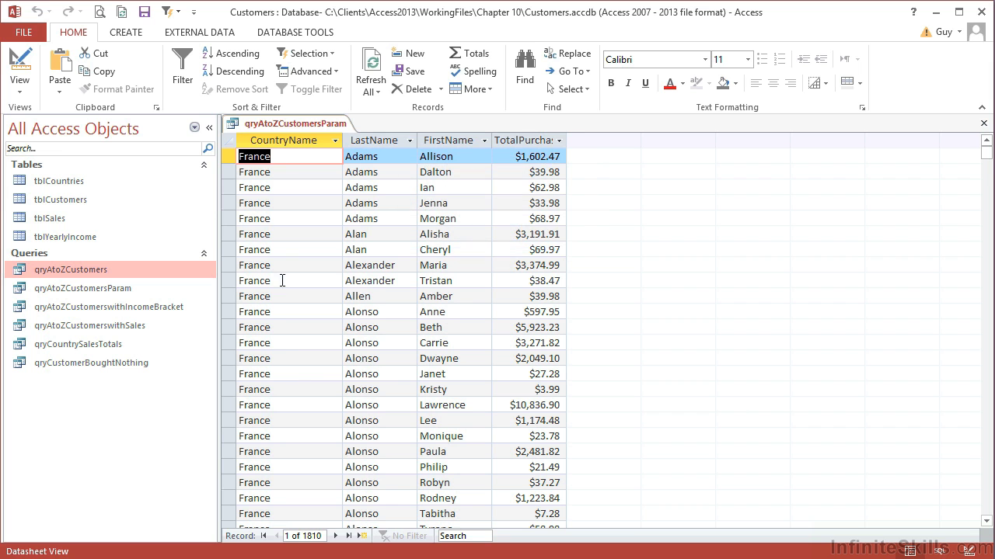
Step: Return to the query design and rerun the query with canada as the country
left_click(27, 69)
left_click(22, 70)
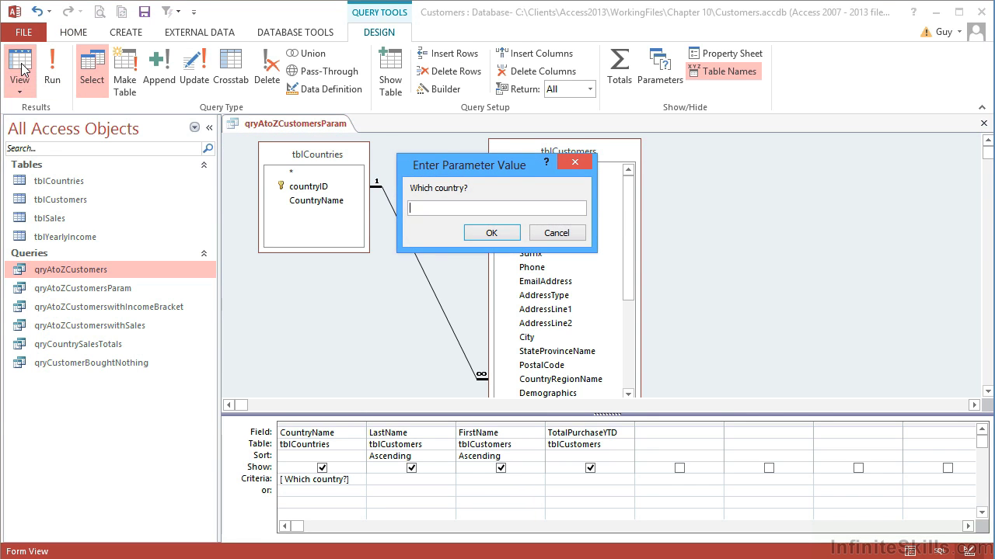
type("canada")
left_click(488, 232)
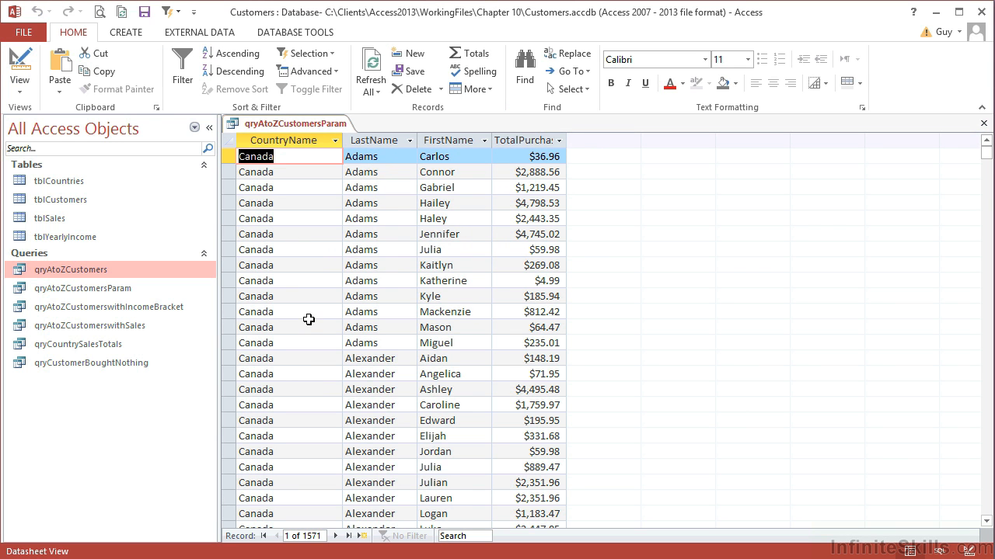
Step: Close the query, reopen qryAtoZCustomersParam from the object list and supply australia as the country
left_click(983, 123)
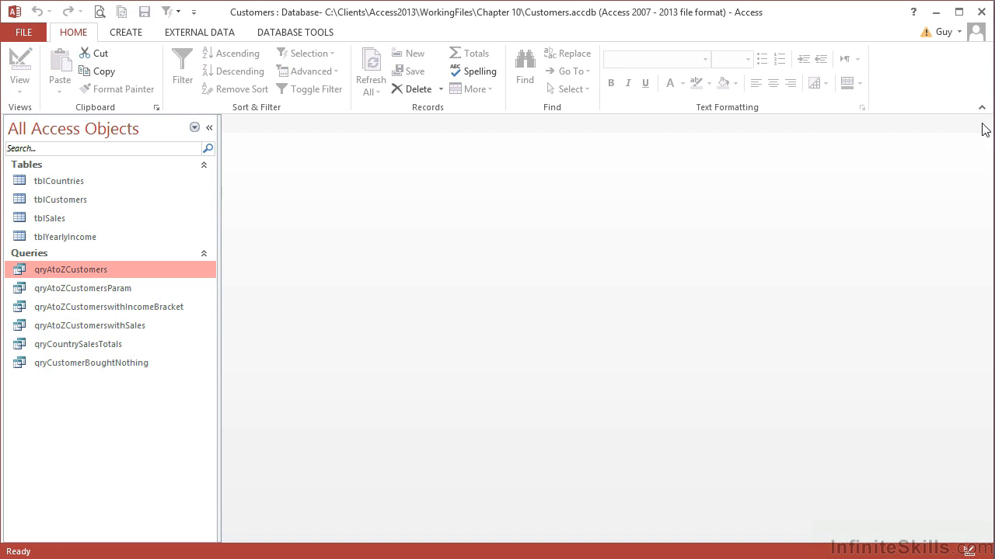
left_click(90, 291)
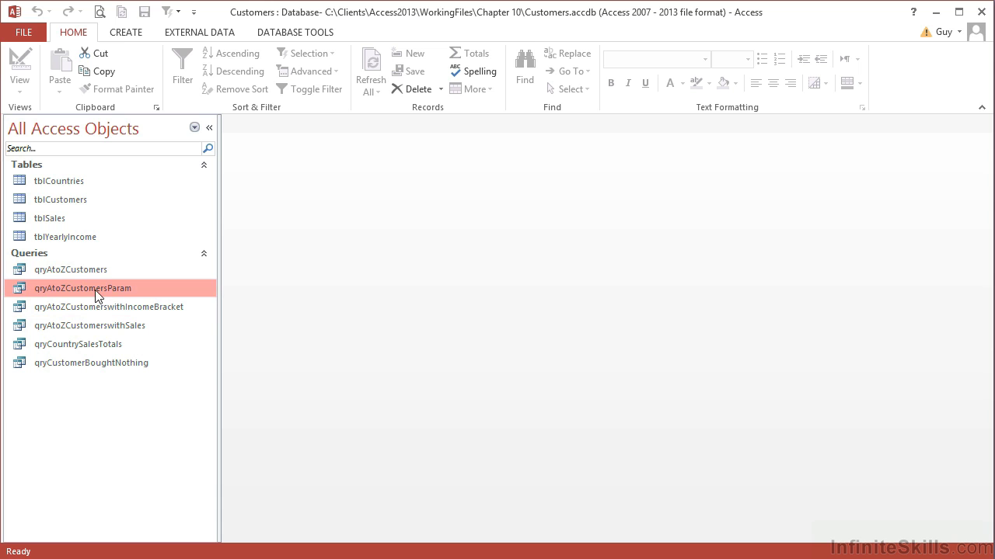
double_click(100, 289)
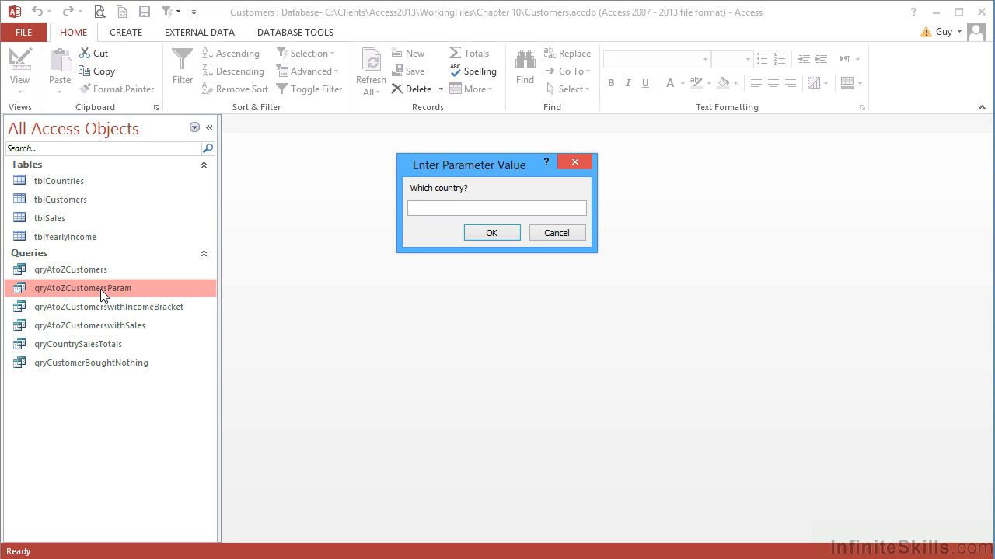
type("australia")
left_click(496, 236)
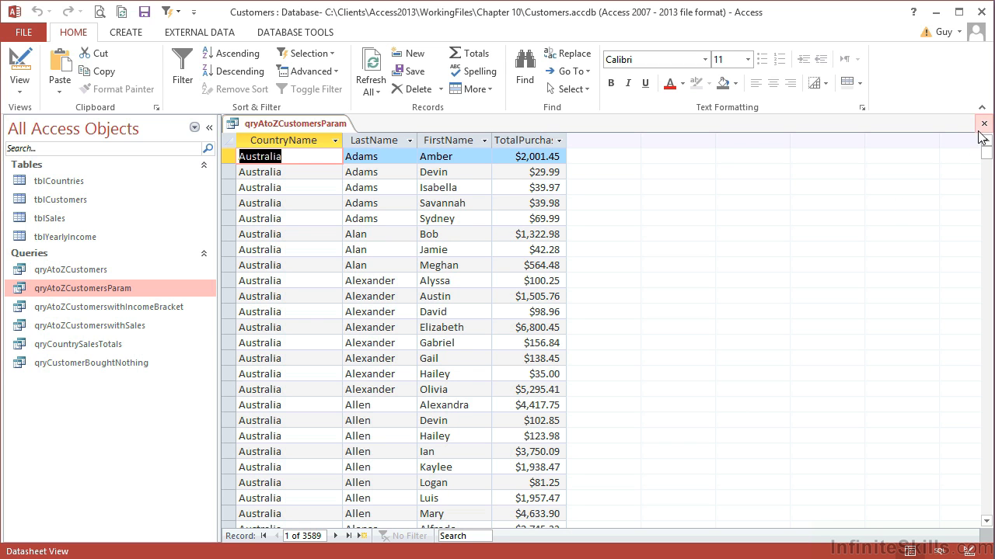
Step: Copy the country prompt into the LastName criteria in the query design and reword it to [ Which Lastname ?]
left_click(20, 66)
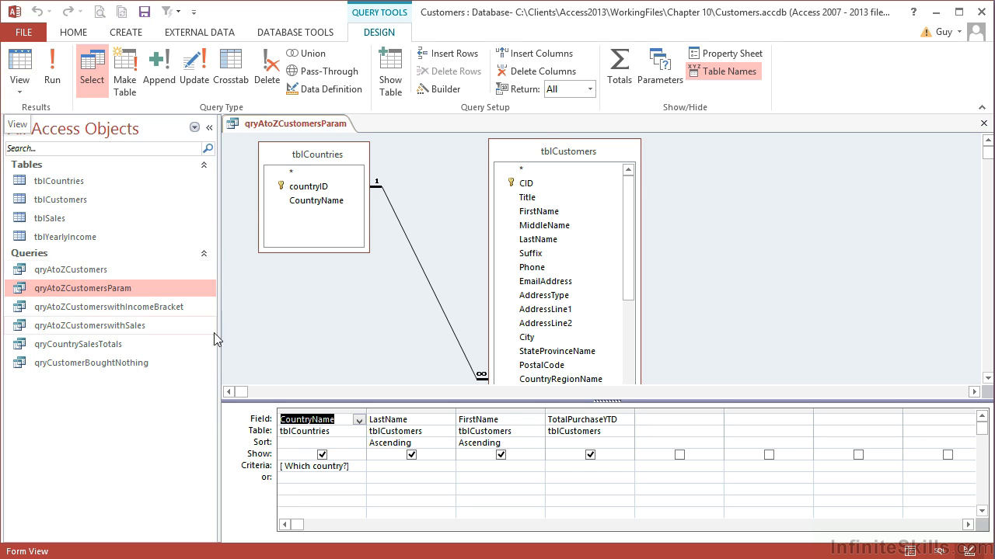
left_click(276, 466)
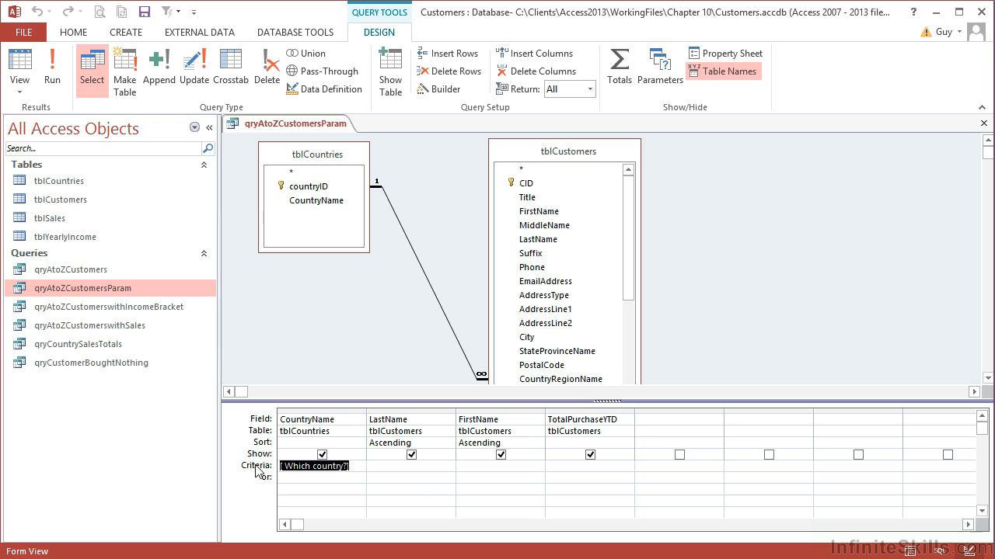
left_click(438, 466)
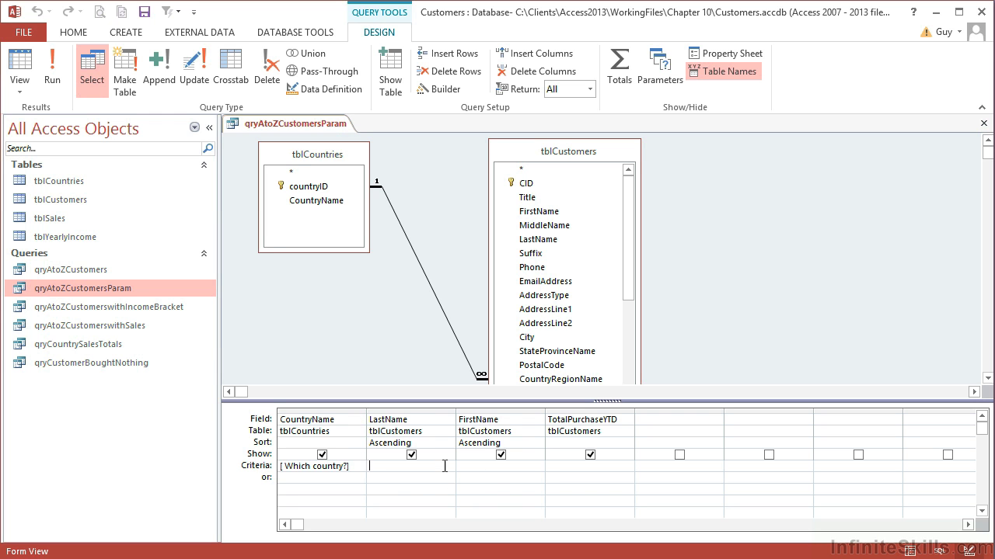
key("ctrl+v")
double_click(417, 466)
type("Lastname")
Step: Run the query with canada as the country and a customer surname for the last name prompt
left_click(19, 68)
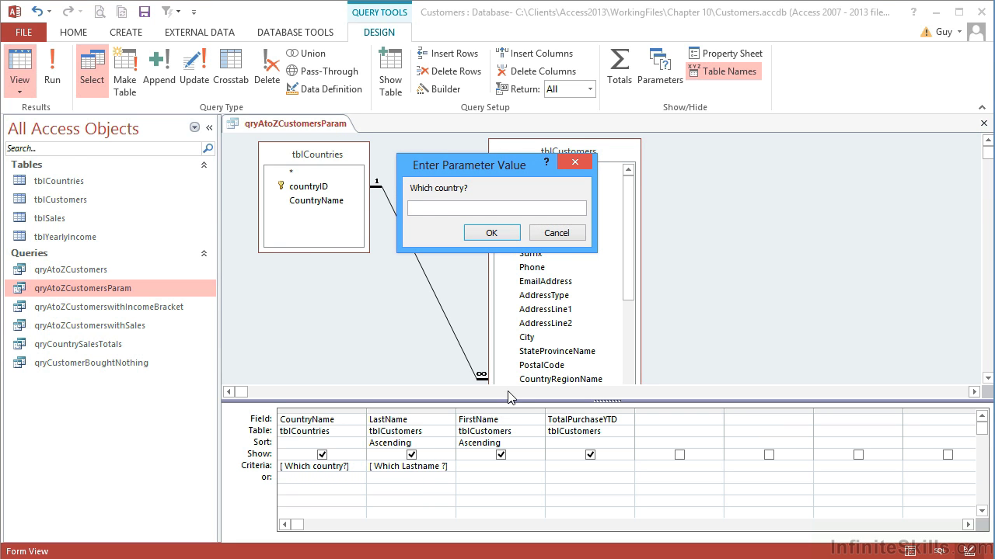
type("canada")
left_click(489, 235)
type("smith")
left_click(489, 233)
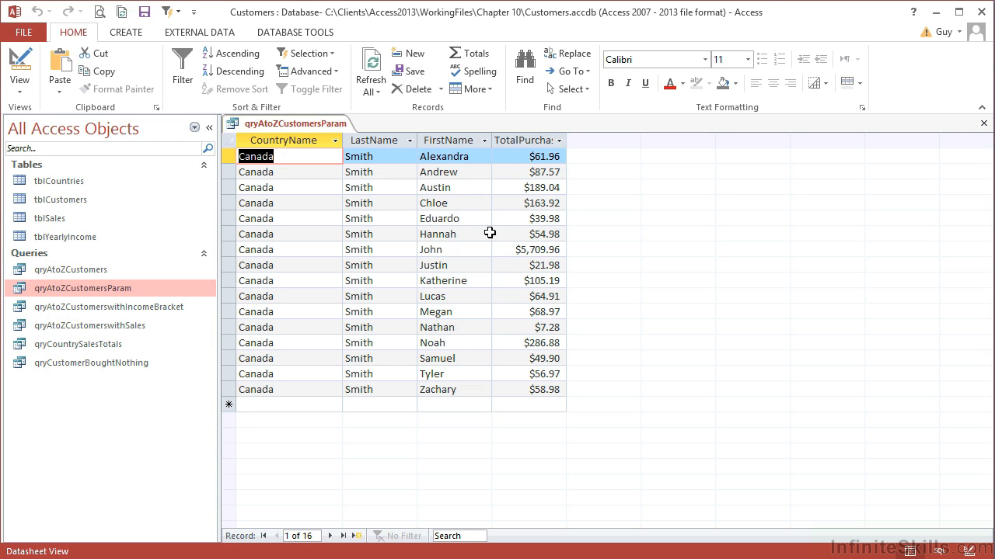
Step: Return to the query design and save the two-parameter query as qryAtoZCustomersParamCountryandName
left_click(19, 62)
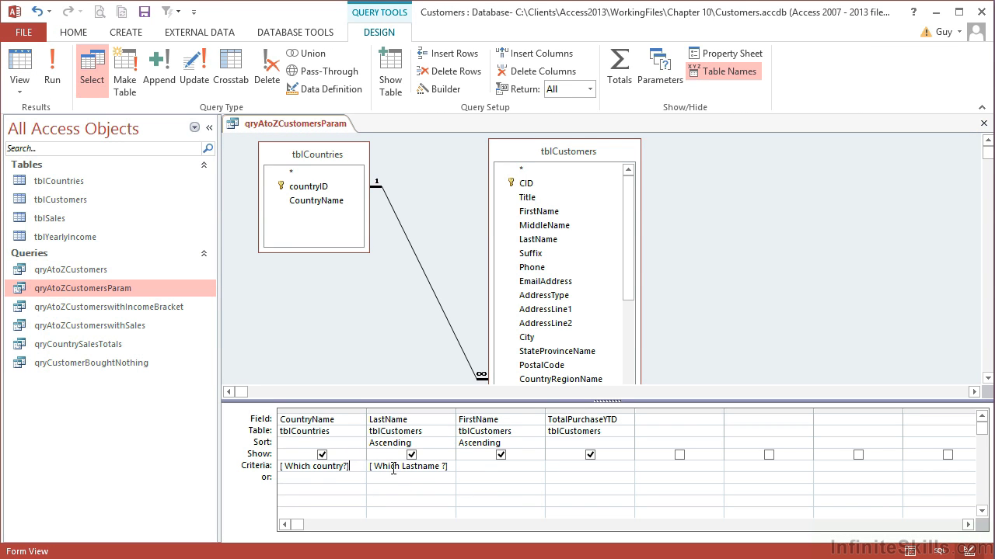
left_click(361, 464)
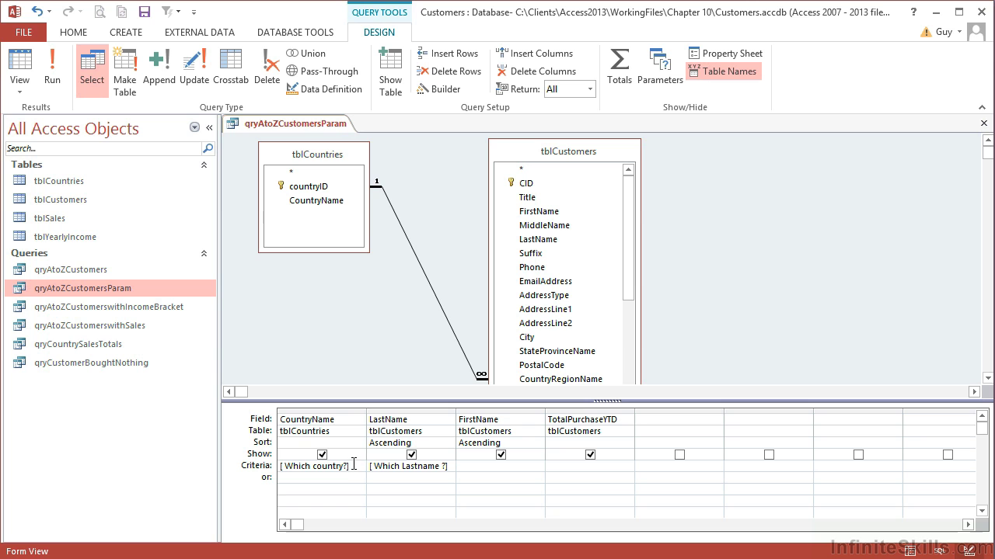
left_click(451, 467)
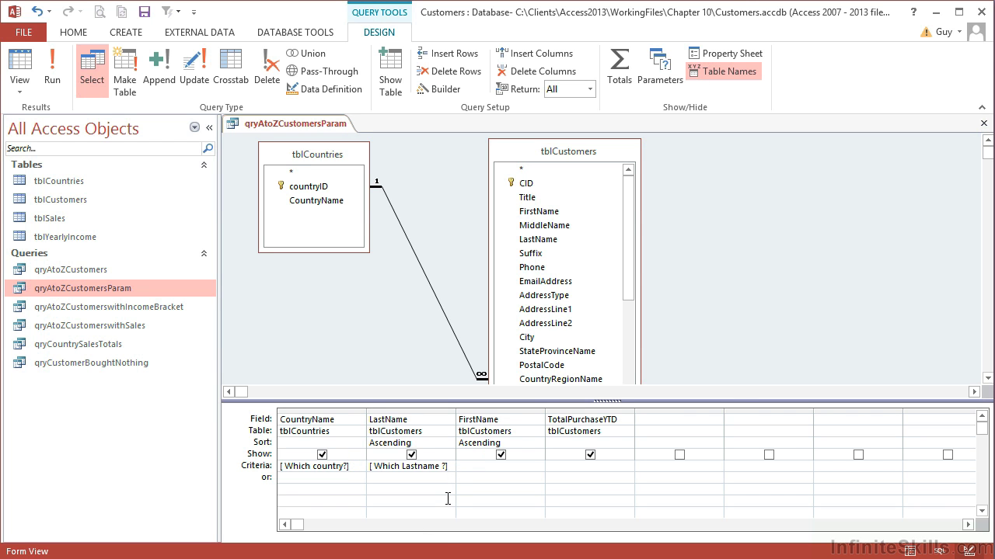
key("F12")
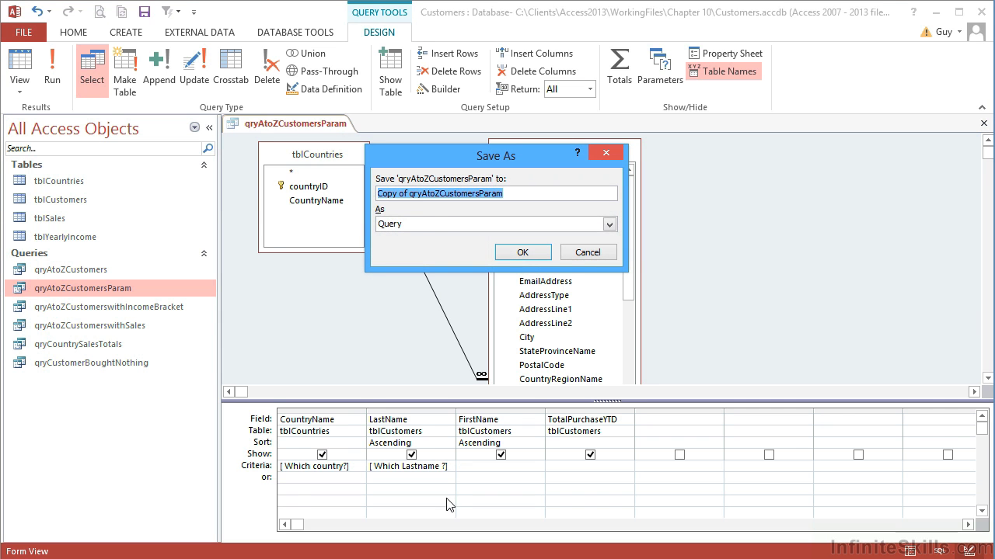
left_click(409, 193)
left_click_drag(409, 193, 377, 194)
key("Delete")
left_click(500, 195)
type("CountryandName")
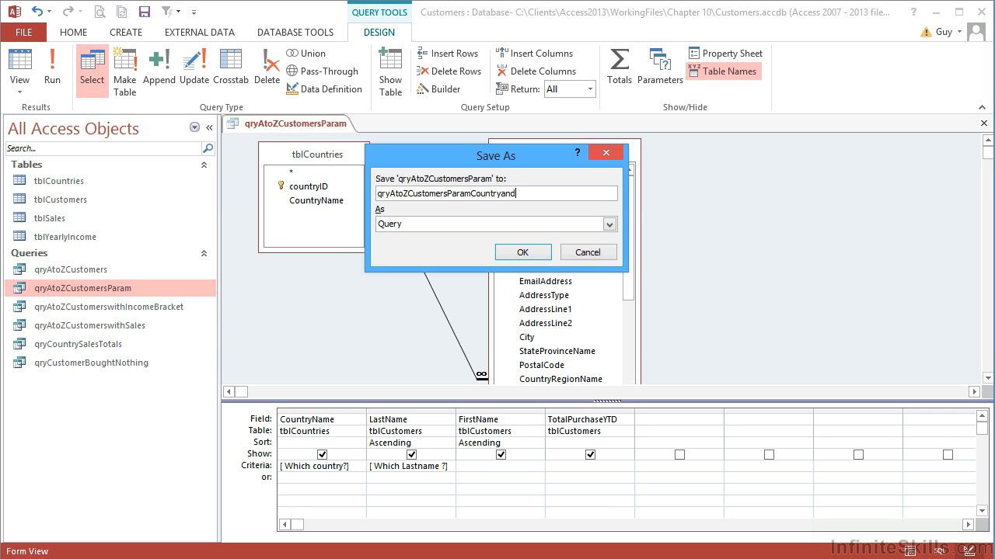
left_click(538, 254)
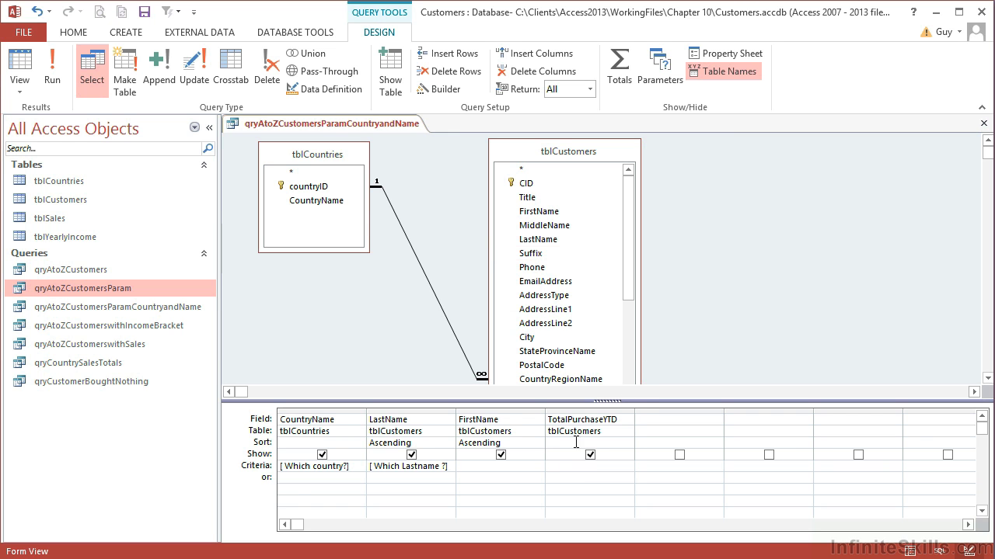
Step: Clear the parameter criteria from the LastName and CountryName fields
left_click(370, 466)
key("Delete")
key("shift+Tab")
key("Delete")
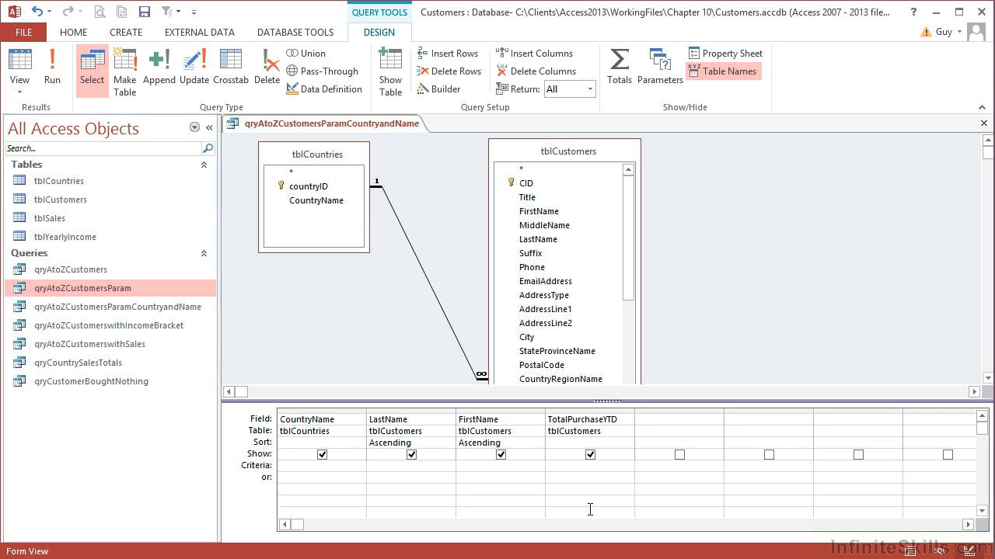
Step: Set the TotalPurchaseYTD criterion to >[More than how much?]
type(">[")
type("More than ho")
type("w much?]")
key("Home")
left_click(585, 475)
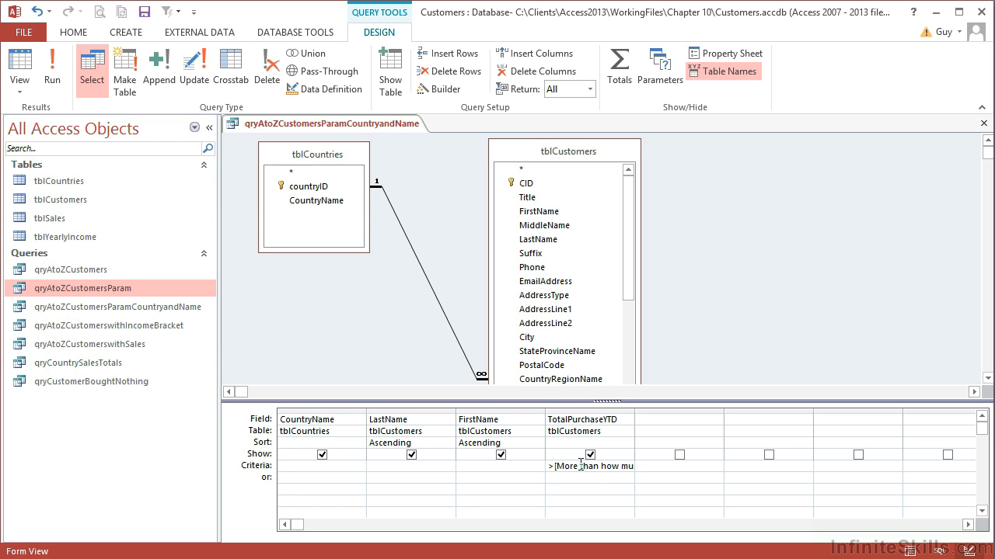
Step: Run the query and supply 10000 as the minimum purchase amount
left_click(27, 62)
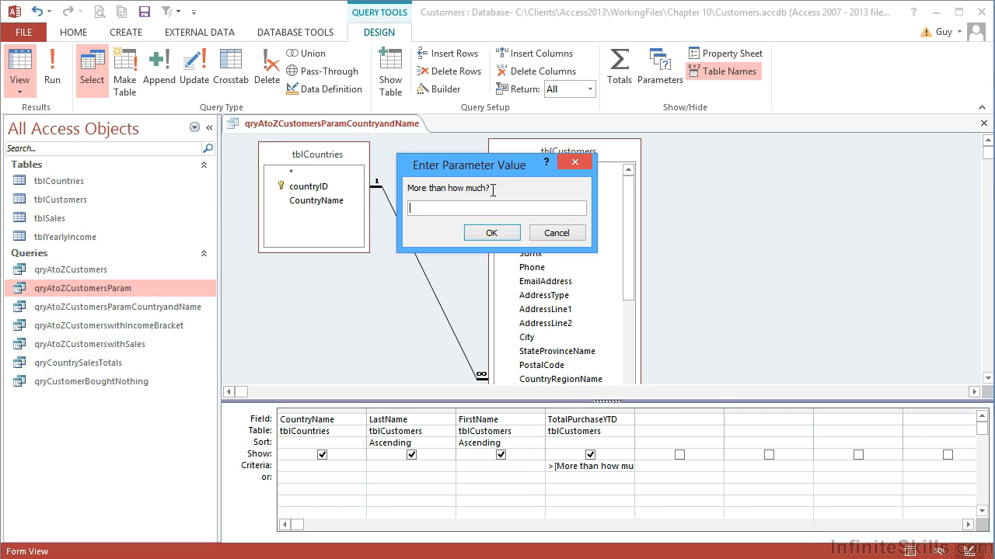
type("10000")
left_click(491, 234)
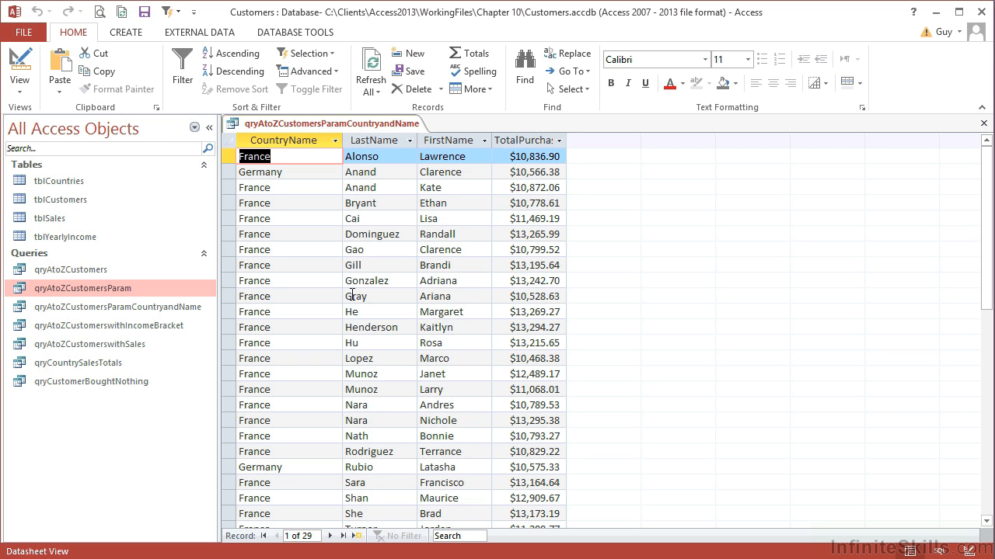
Step: Save the purchase amount query under the new name qryAtoZCustomersParamSalesValue
key("F12")
left_click(420, 193)
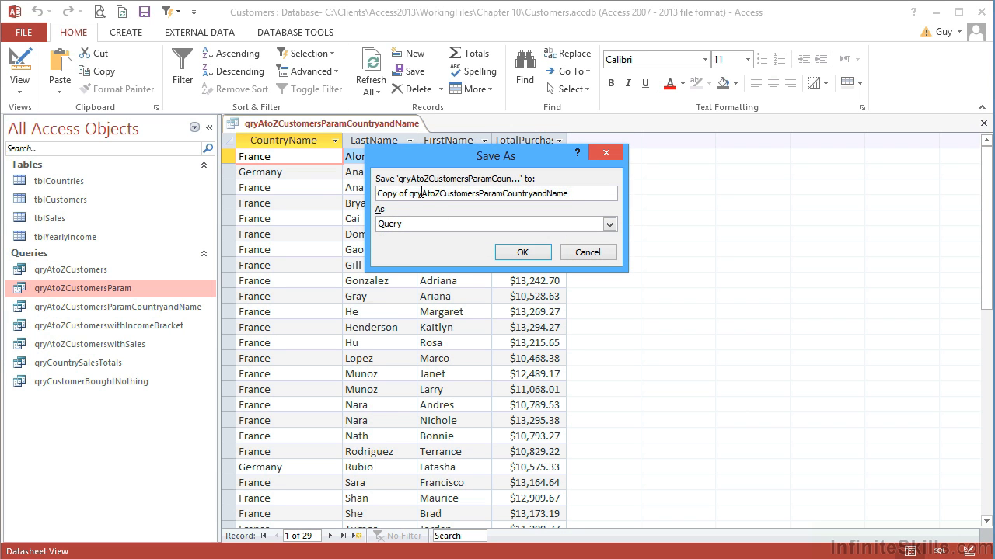
left_click_drag(407, 193, 311, 188)
key("Delete")
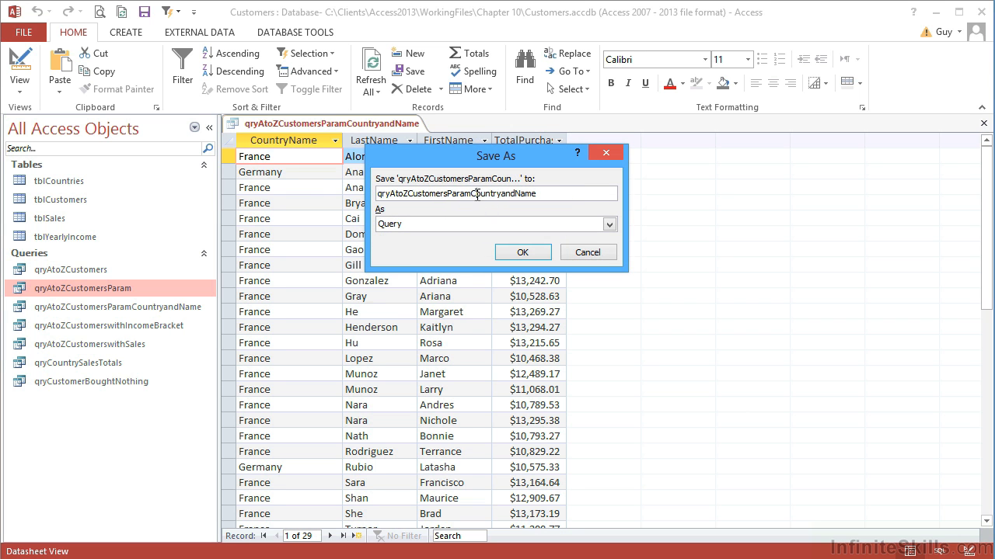
left_click_drag(472, 193, 573, 177)
type("SalesValue")
left_click(523, 252)
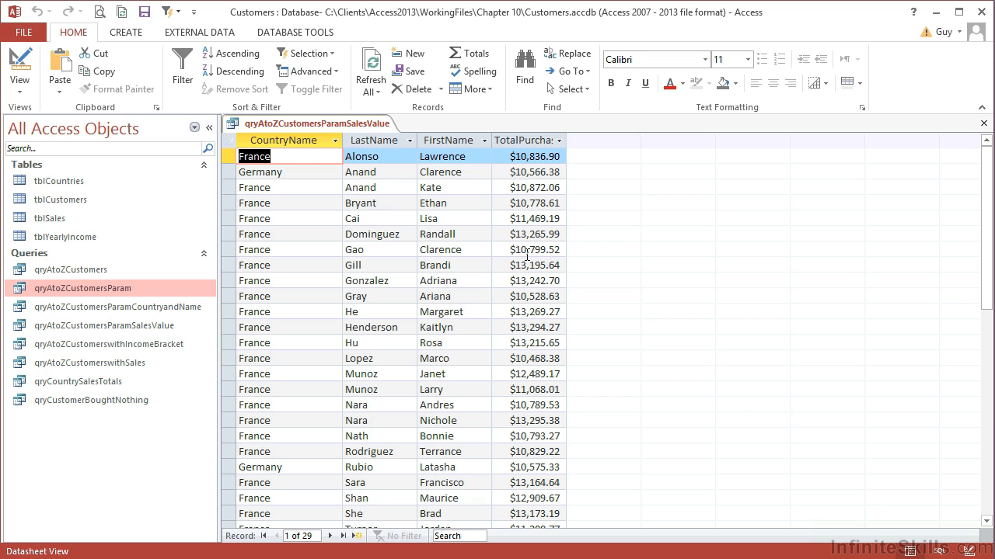
Step: In Design View, widen the TotalPurchaseYTD column and set its criterion to Between [ lower range? ] And [upper range?]
left_click(19, 70)
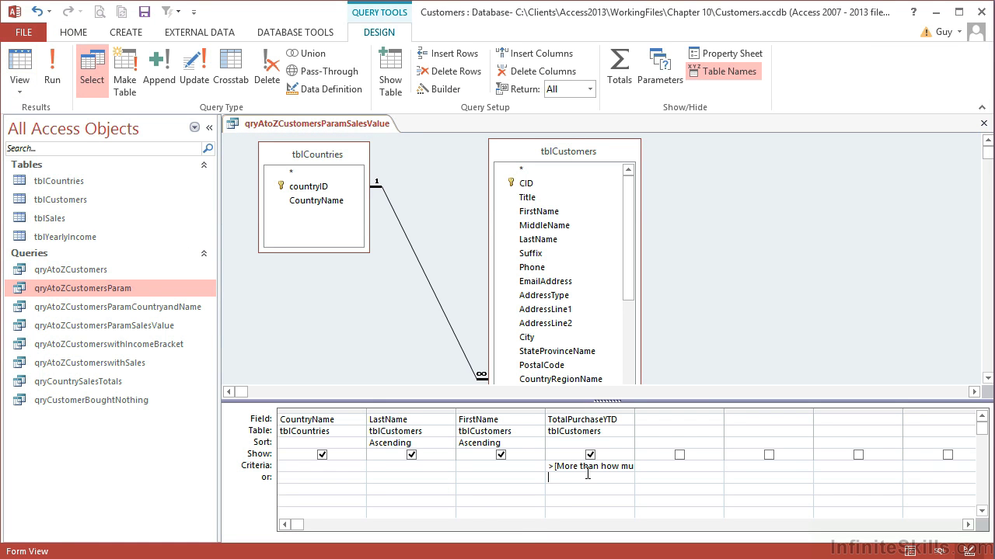
left_click_drag(634, 414, 718, 414)
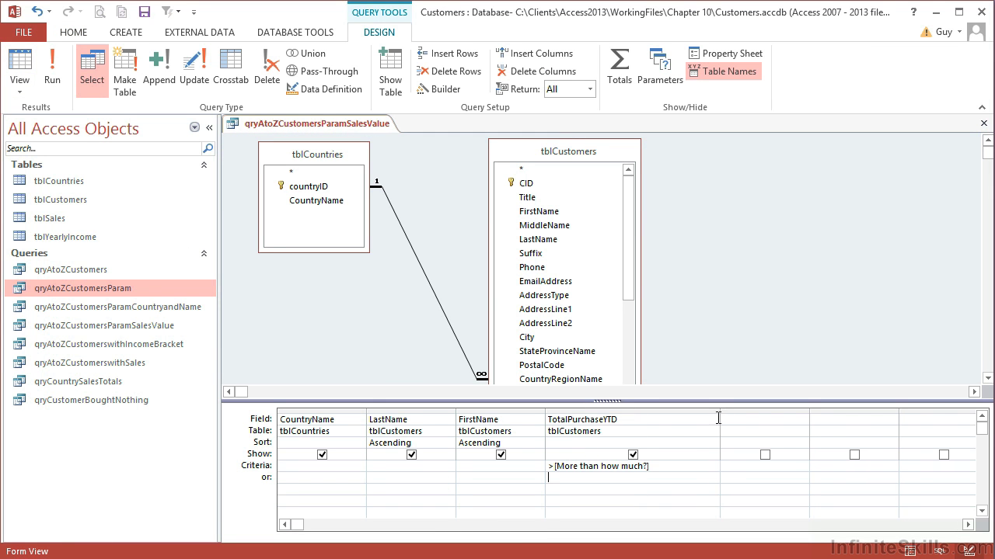
left_click(611, 477)
key("Up")
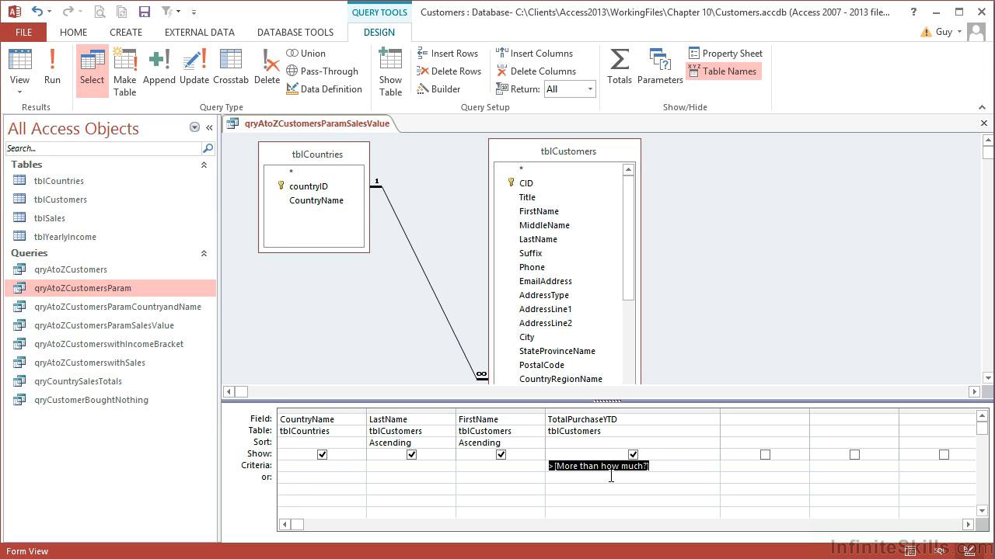
type("bet")
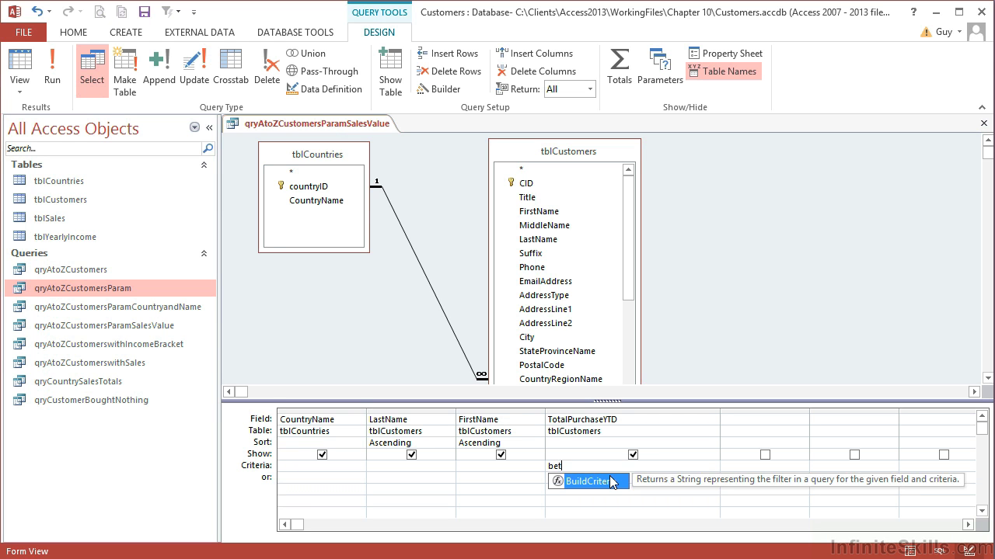
type("ween [ lower ra")
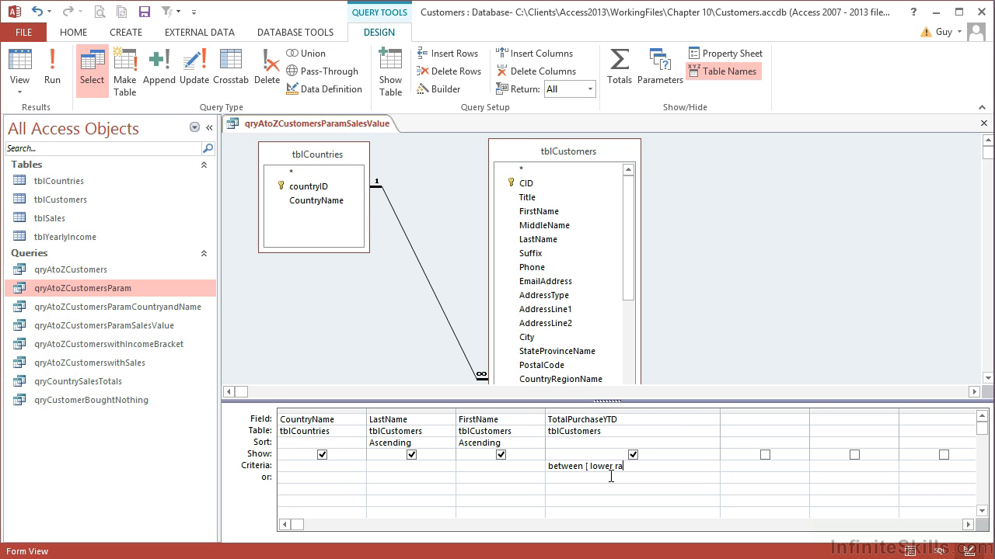
type("nge] and [upper range]")
type("? ")
type("?]")
left_click(611, 477)
Step: Run the query with 10000 as the lower range and 15000 as the upper range, review the records, and return to Design View
left_click(19, 64)
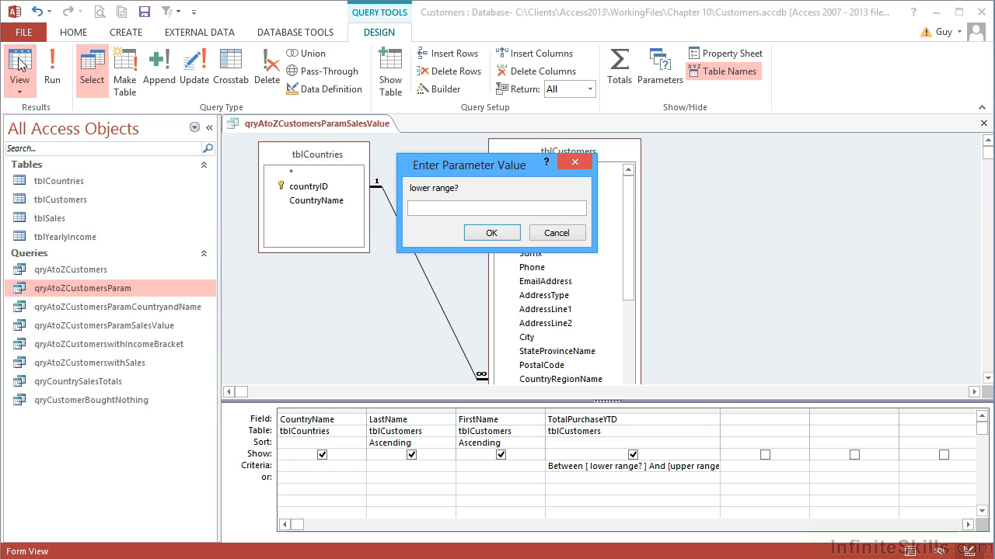
type("10000")
key("Return")
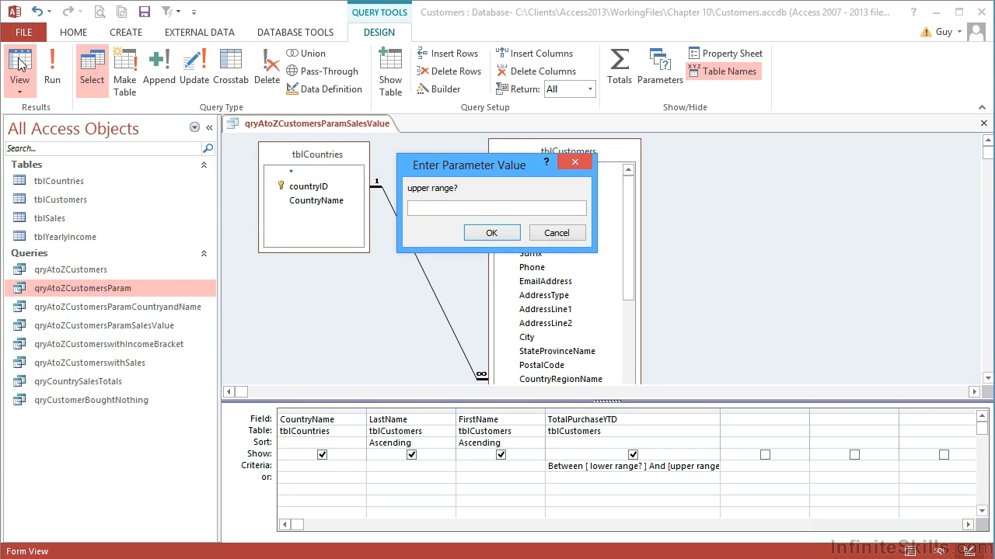
type("15000")
key("Return")
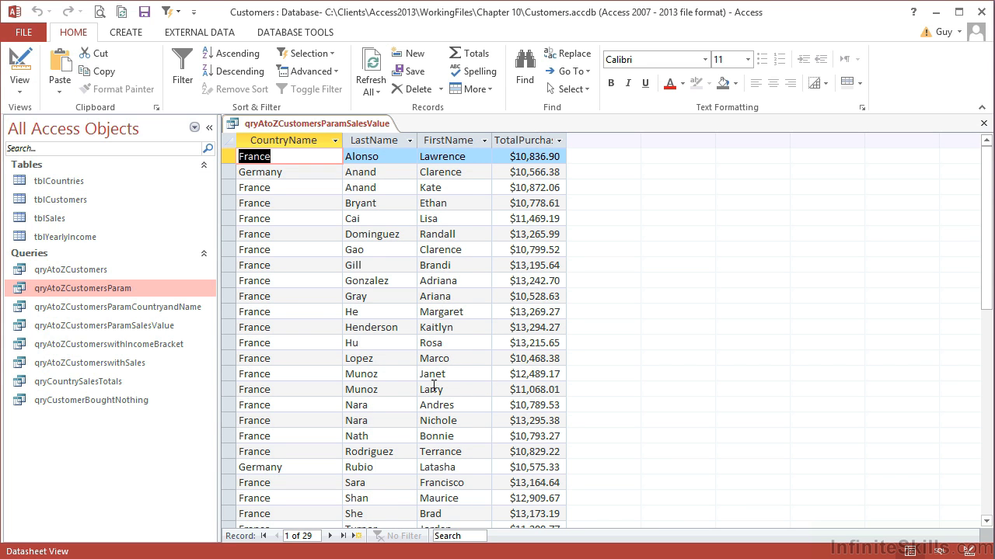
scroll(433, 386, "down", 5)
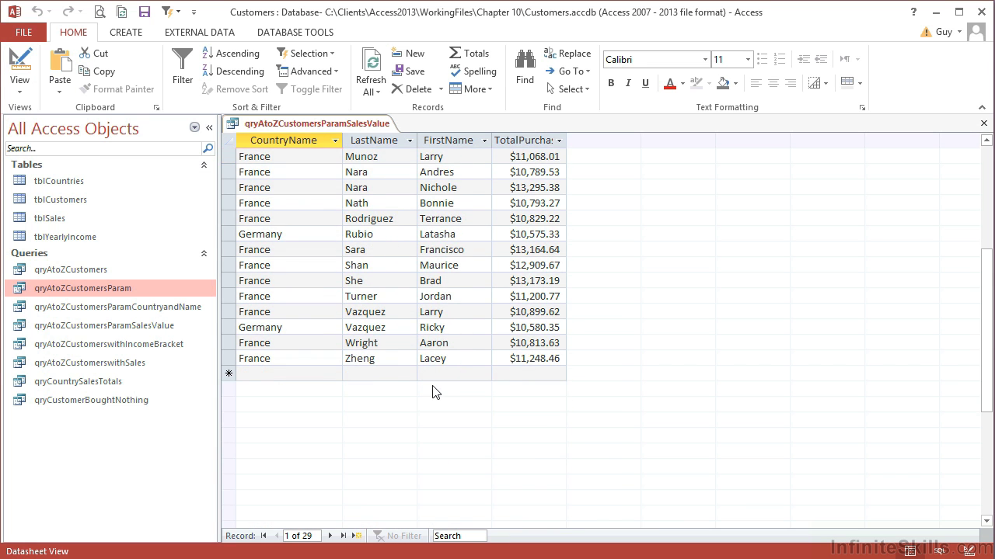
scroll(432, 386, "up", 2)
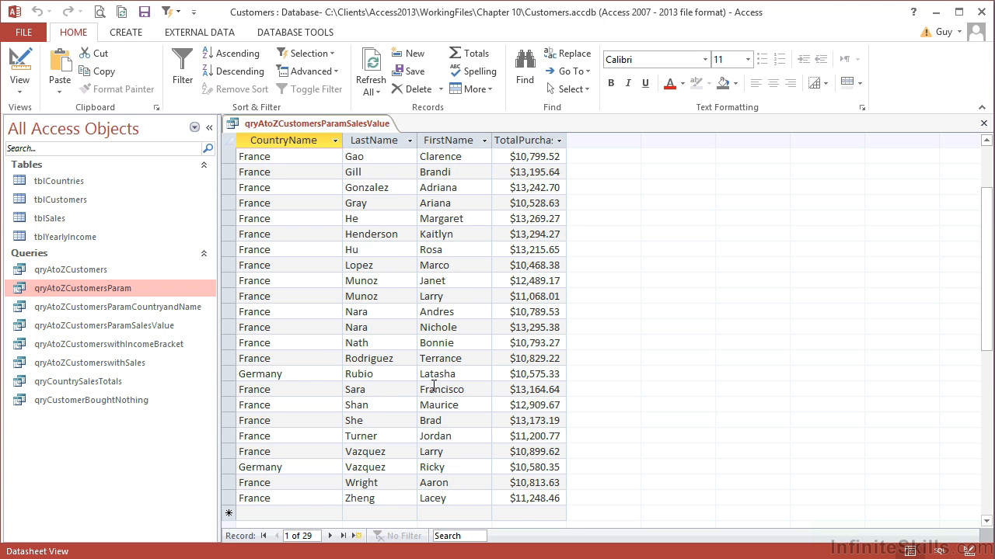
scroll(433, 386, "up", 2)
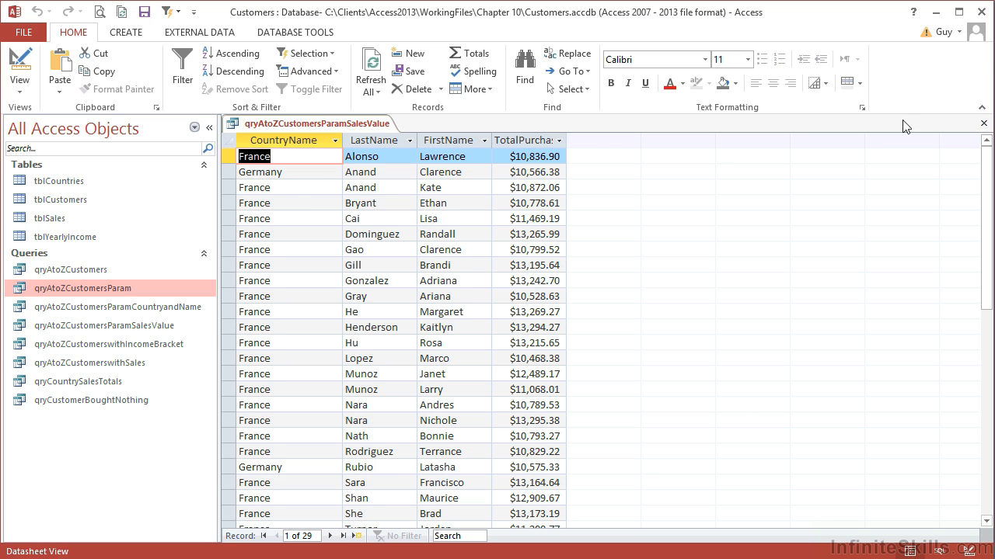
left_click(31, 72)
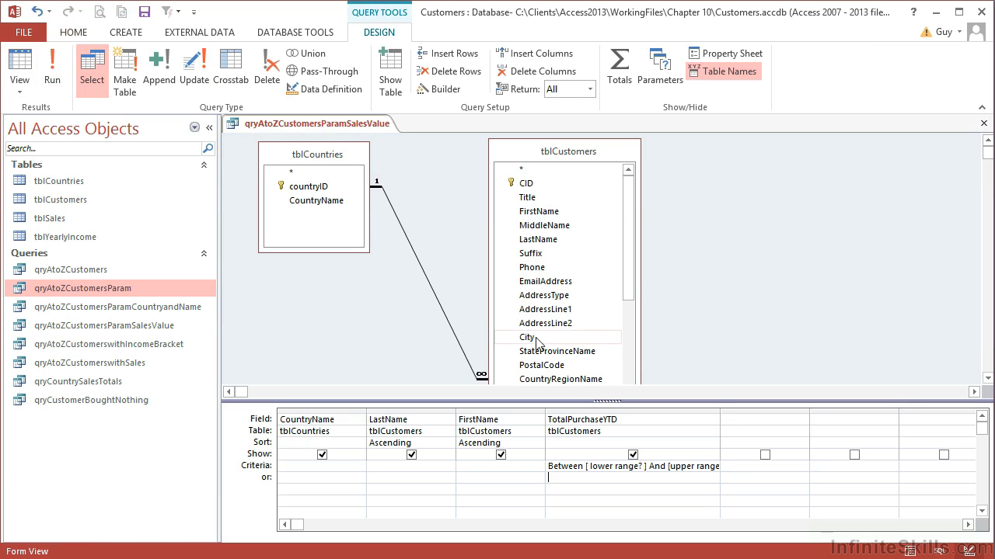